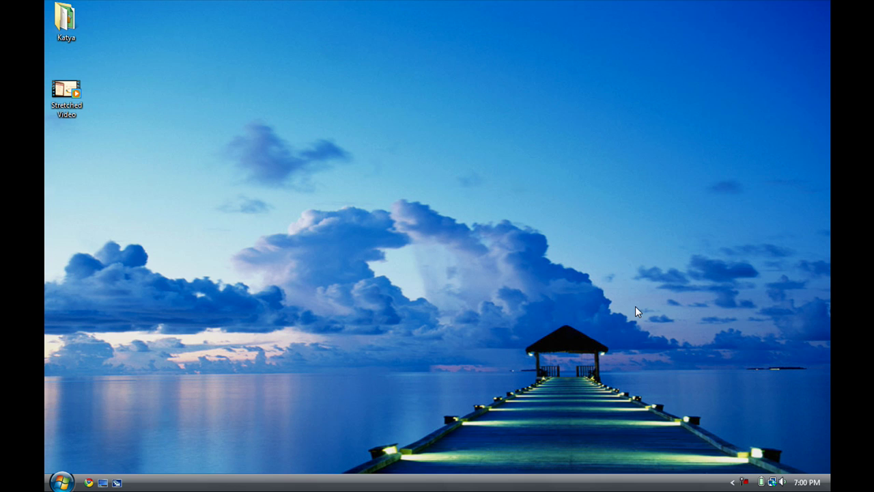
Step: Launch Camtasia Studio 6 from the Vista desktop dock
{"action": "mouse_move", "coordinate": [450, 6]}
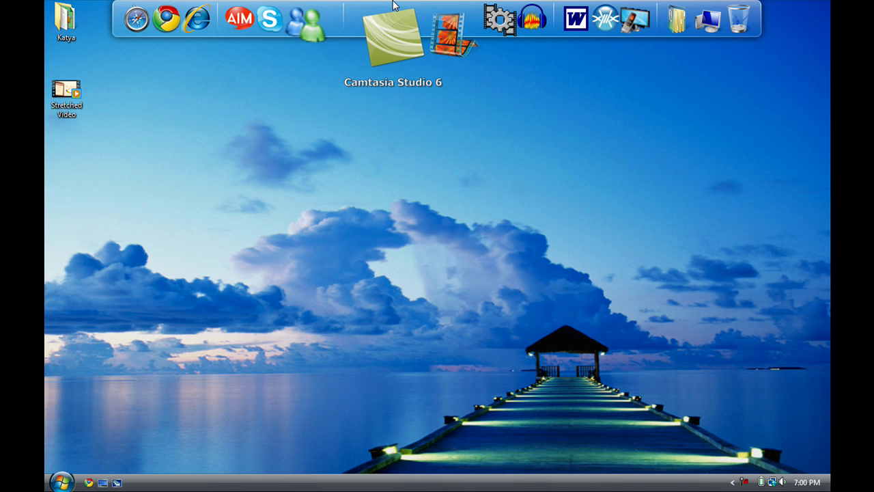
{"action": "left_click", "coordinate": [393, 5]}
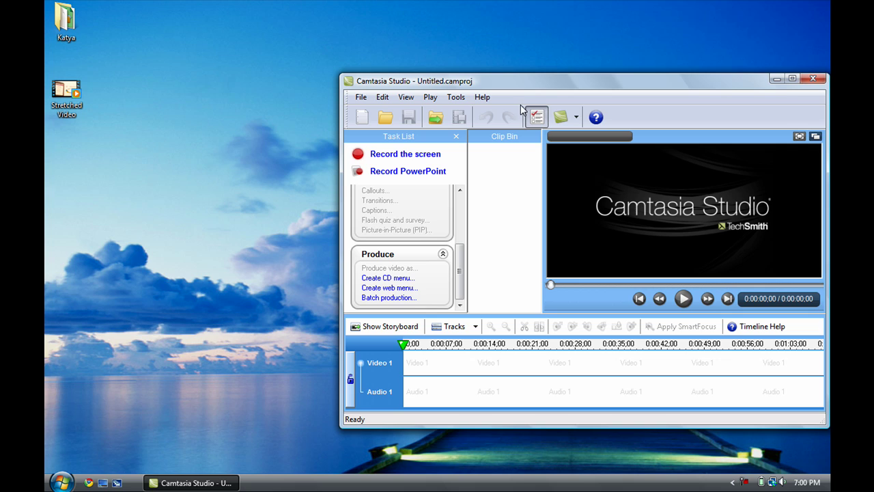
Step: Maximize the Camtasia window and import Stretched Video.avi from the Desktop
{"action": "left_click", "coordinate": [792, 79]}
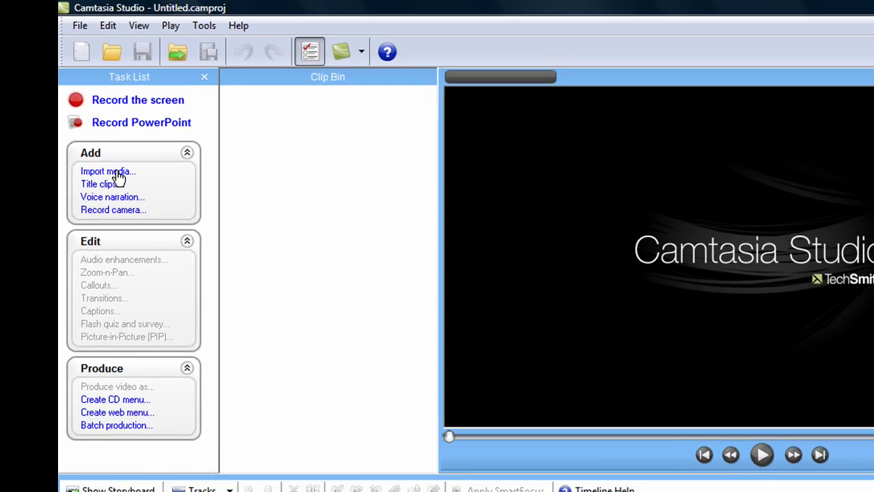
{"action": "left_click", "coordinate": [136, 218]}
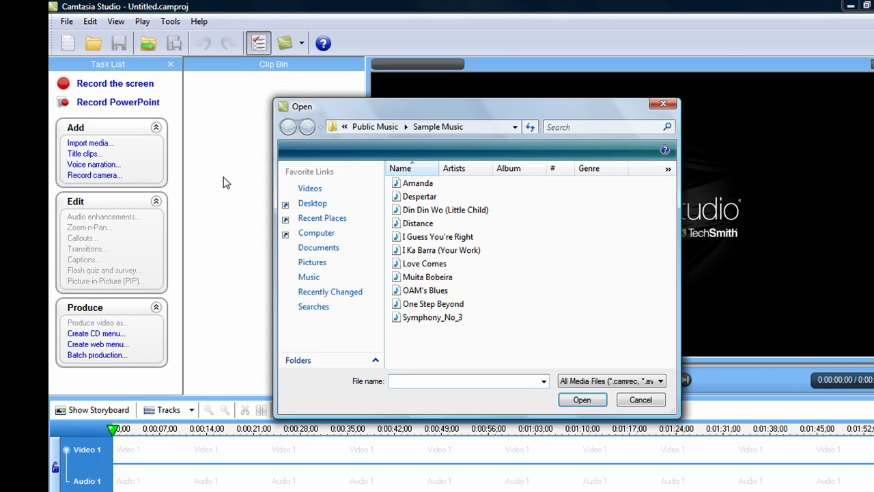
{"action": "left_click", "coordinate": [316, 206]}
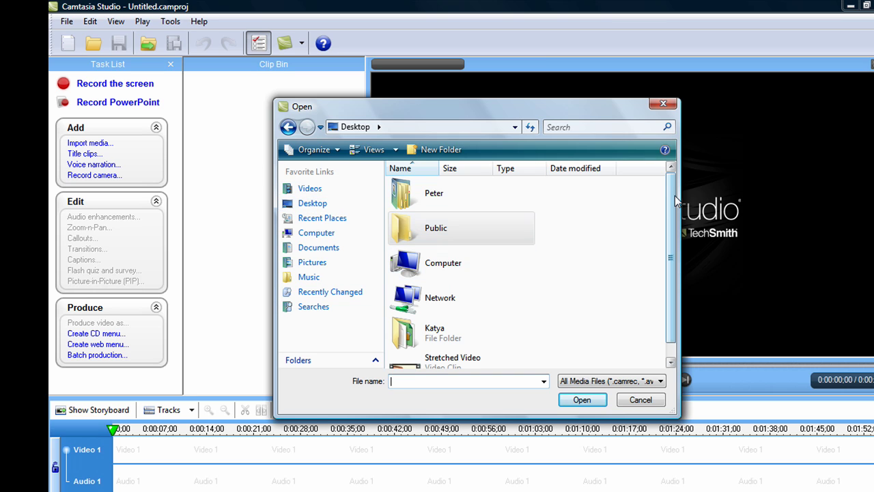
{"action": "left_click_drag", "start_coordinate": [674, 196], "coordinate": [675, 206]}
{"action": "double_click", "coordinate": [469, 348]}
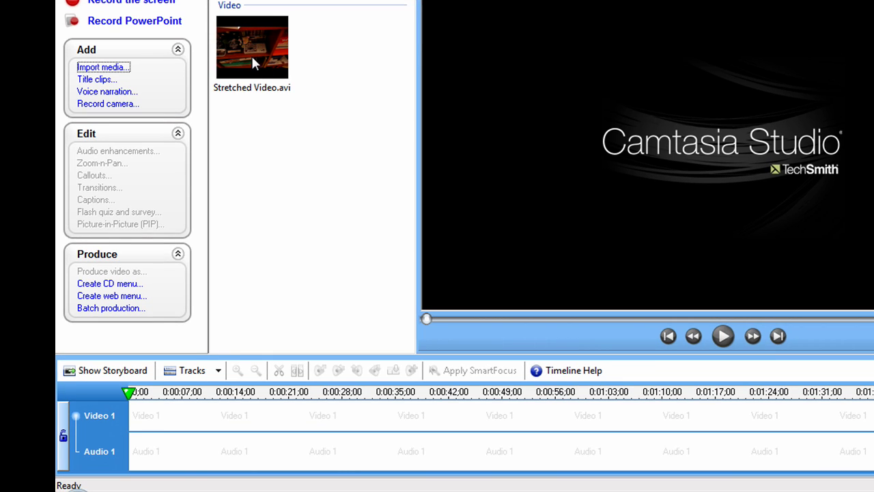
Step: Drop Stretched Video.avi on the timeline and try custom dimensions 640 x 360
{"action": "left_click_drag", "start_coordinate": [337, 200], "coordinate": [316, 491]}
{"action": "left_click_drag", "start_coordinate": [236, 300], "coordinate": [208, 412]}
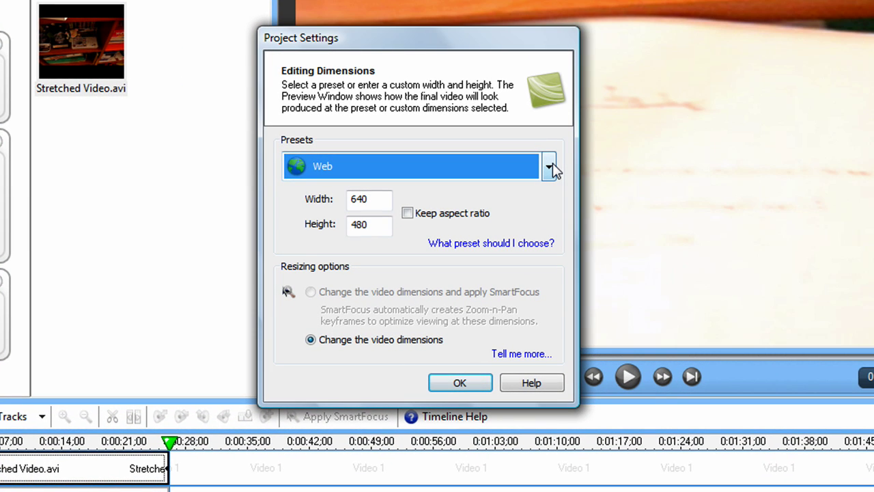
{"action": "left_click", "coordinate": [550, 168]}
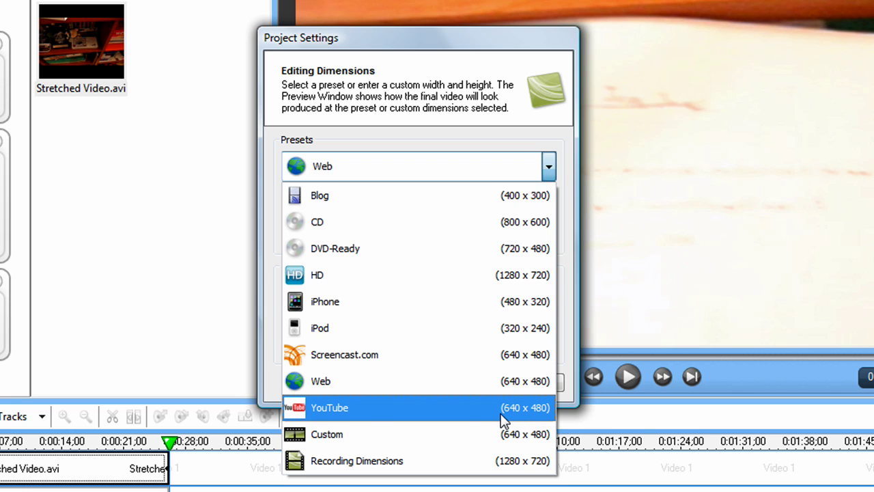
{"action": "left_click", "coordinate": [485, 435]}
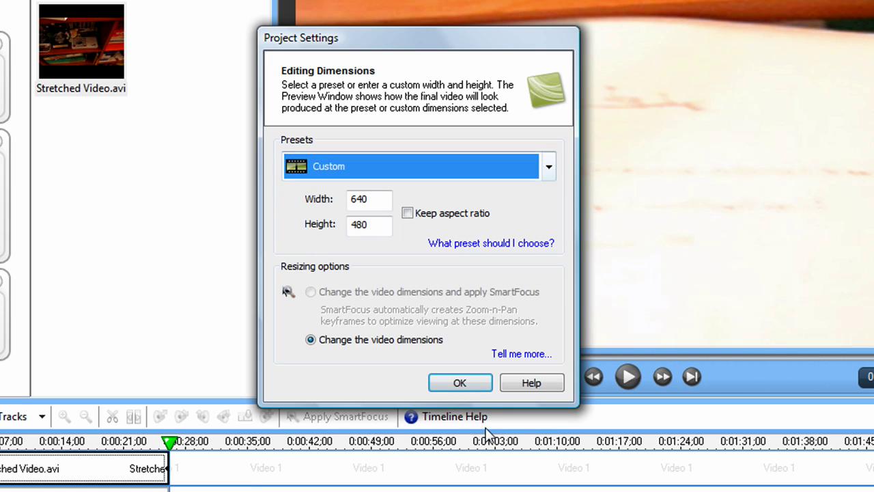
{"action": "left_click_drag", "start_coordinate": [378, 198], "coordinate": [326, 208]}
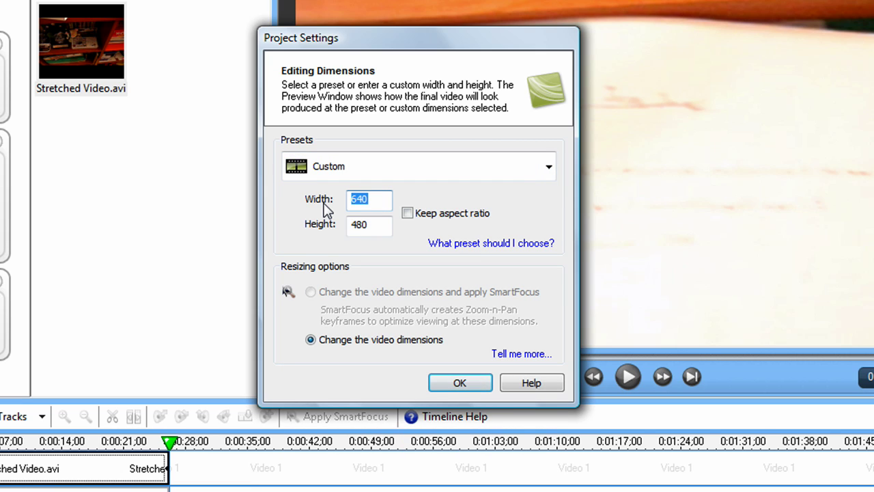
{"action": "type", "text": "640"}
{"action": "key", "text": "Tab"}
{"action": "type", "text": "360"}
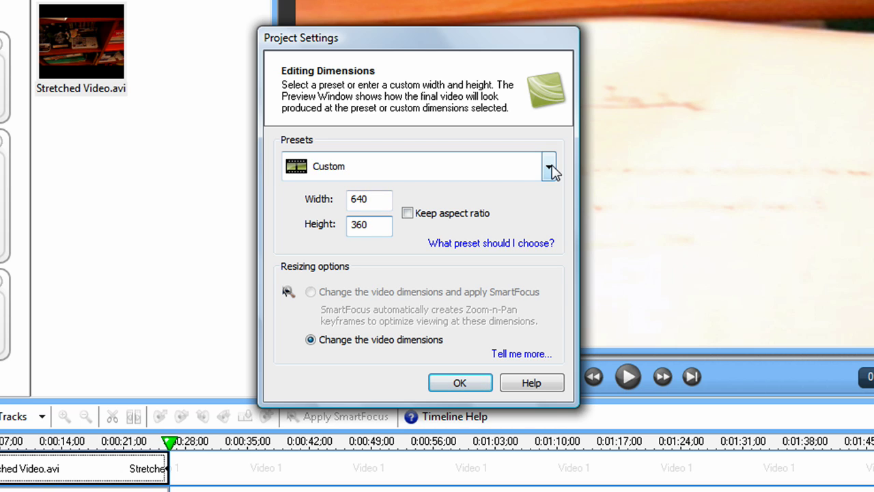
Step: Set project editing dimensions to the Recording Dimensions 1280 x 720 preset
{"action": "left_click", "coordinate": [550, 166]}
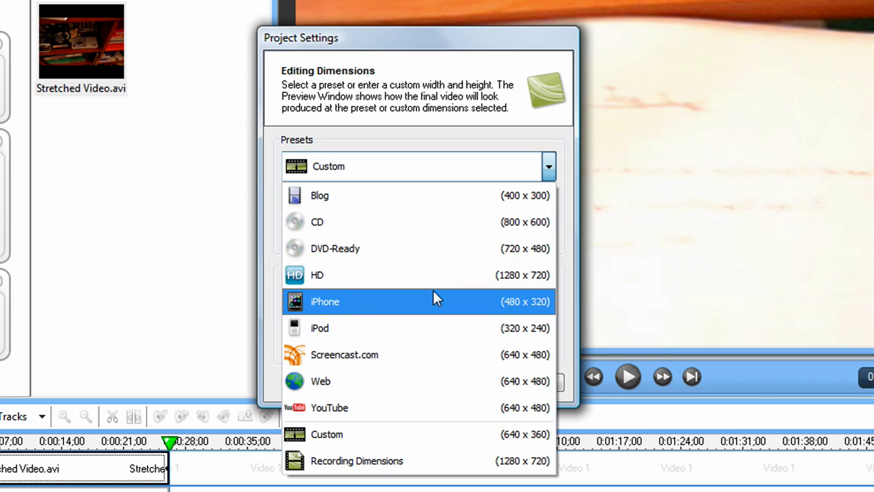
{"action": "left_click", "coordinate": [442, 282]}
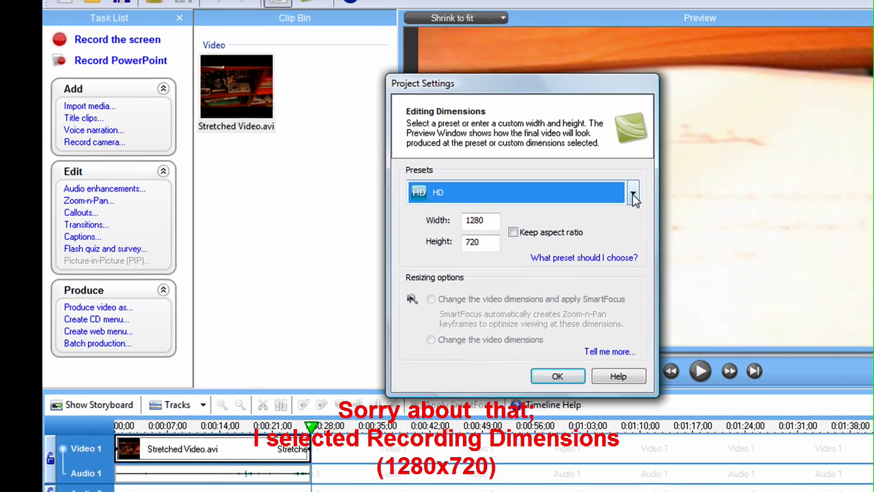
{"action": "left_click", "coordinate": [548, 166]}
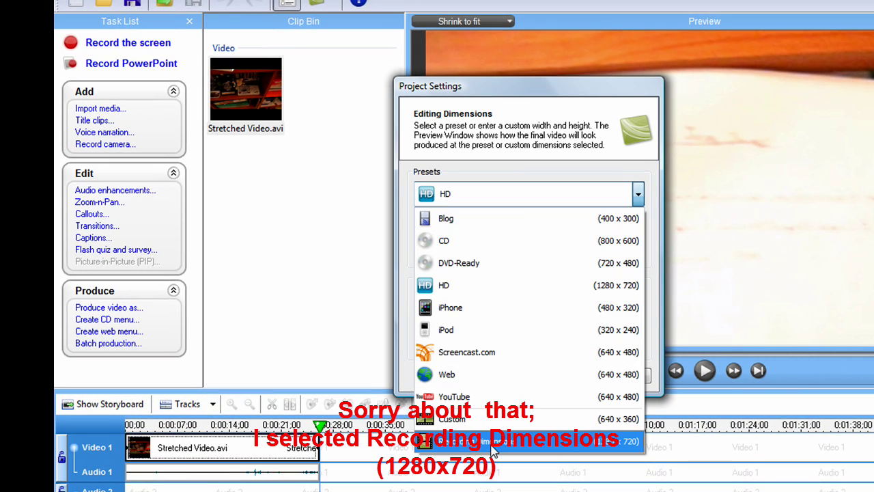
{"action": "left_click", "coordinate": [493, 442]}
{"action": "left_click", "coordinate": [553, 383]}
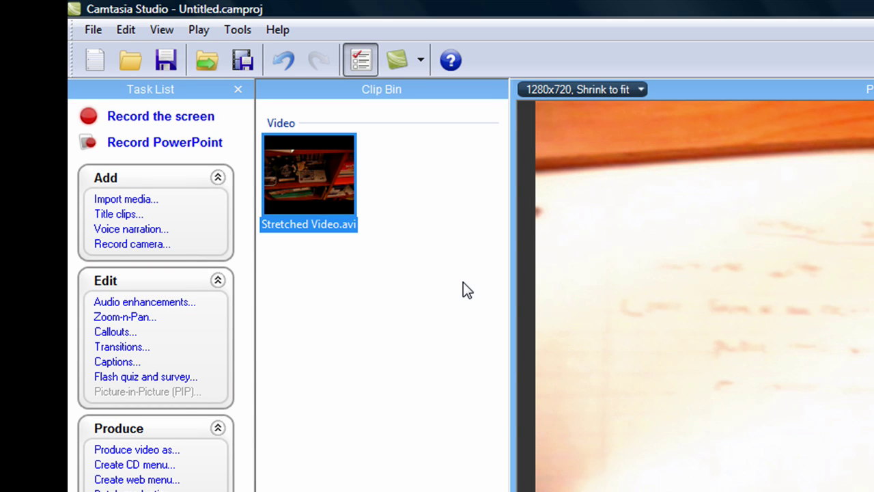
Step: Start File > Produce Video As and choose Custom production settings in the wizard
{"action": "left_click", "coordinate": [93, 29]}
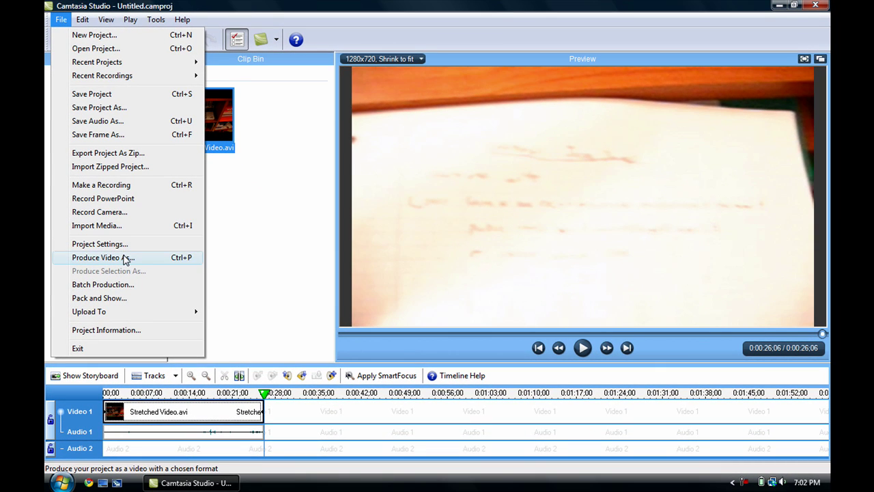
{"action": "left_click", "coordinate": [103, 258]}
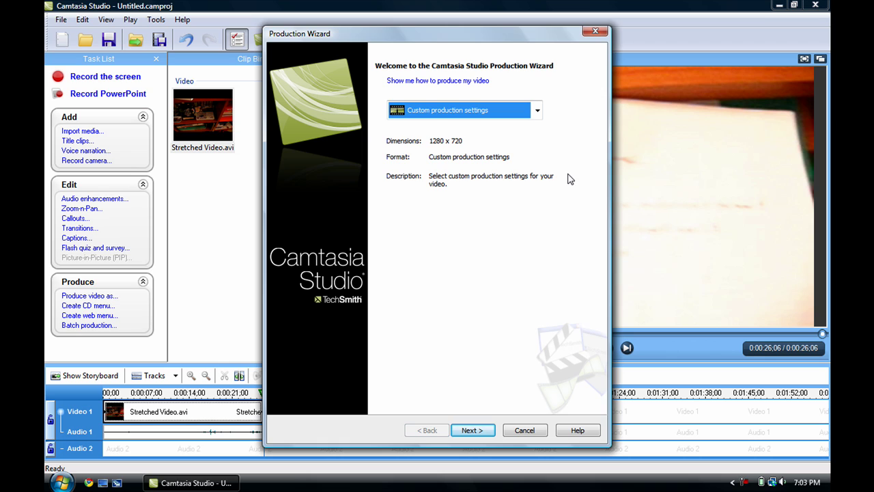
{"action": "left_click", "coordinate": [537, 110]}
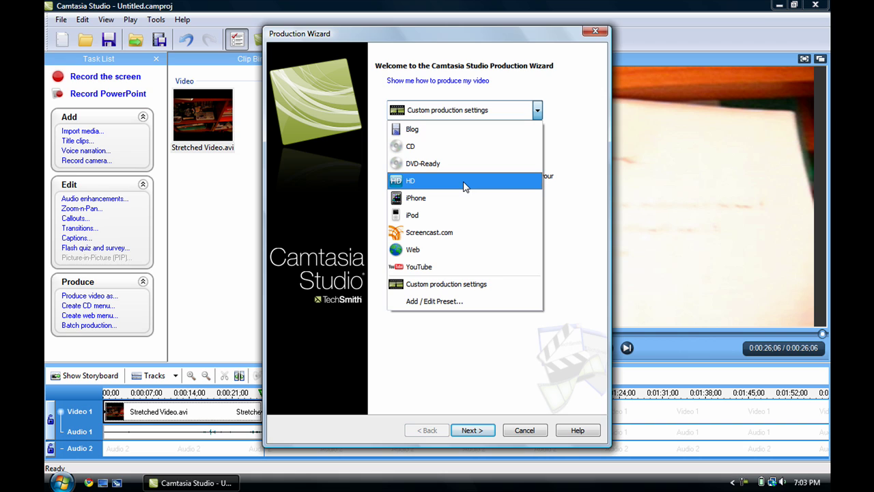
{"action": "left_click", "coordinate": [410, 184]}
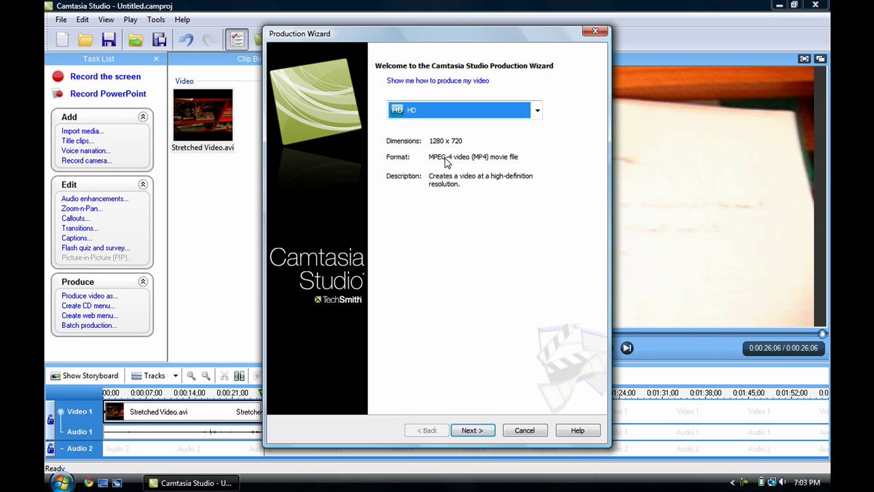
{"action": "left_click", "coordinate": [537, 113]}
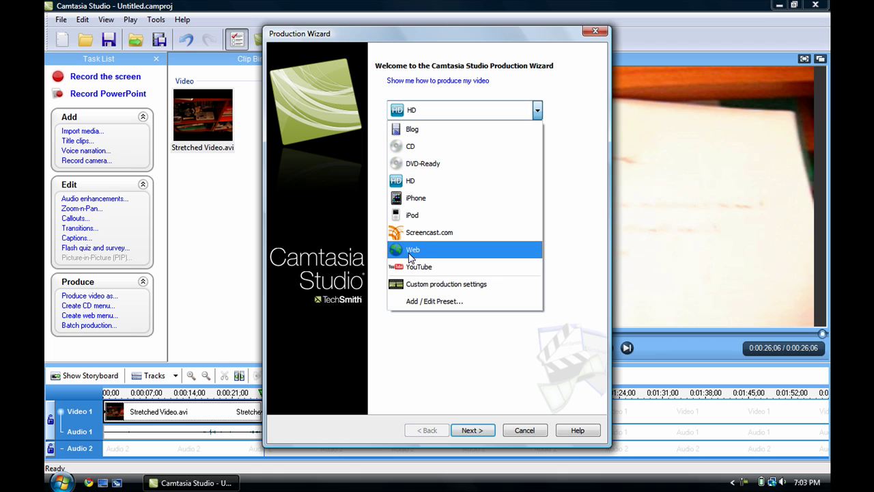
{"action": "left_click", "coordinate": [434, 285]}
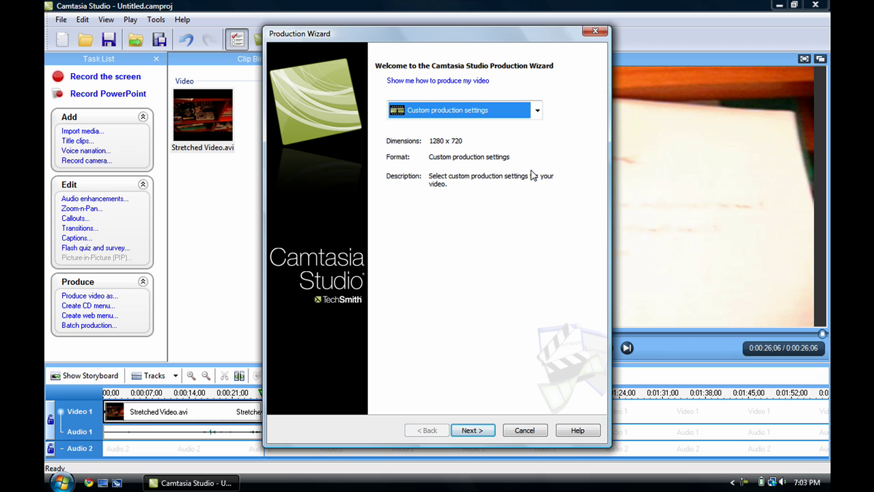
Step: Advance the Production Wizard to the file format page, keeping MOV – QuickTime
{"action": "left_click", "coordinate": [469, 429]}
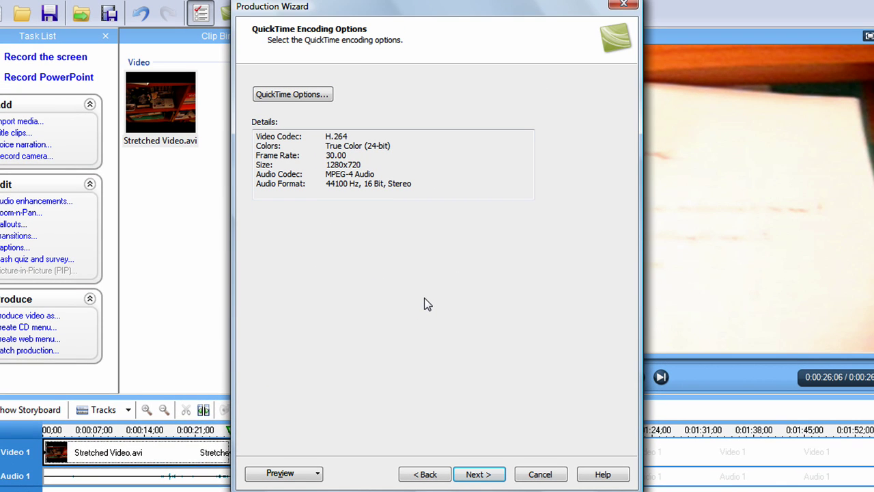
Step: Bring up QuickTime Movie Settings and its Video compression settings dialog
{"action": "left_click", "coordinate": [280, 94]}
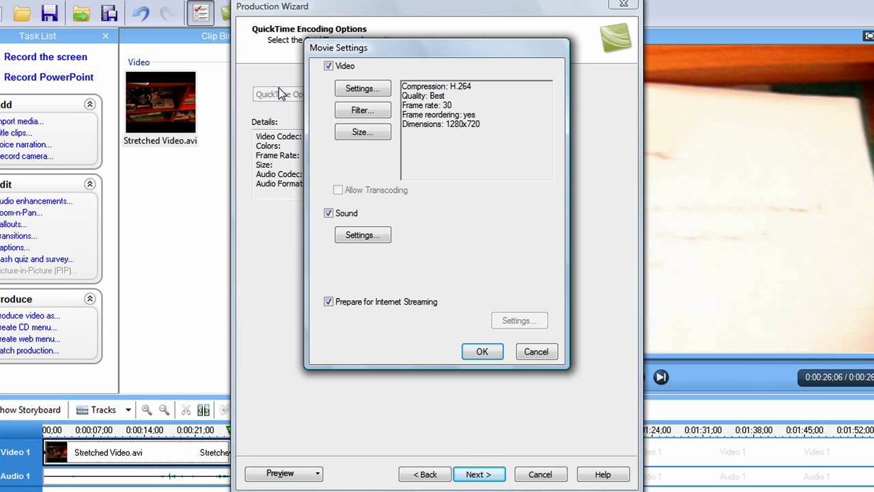
{"action": "left_click", "coordinate": [360, 92]}
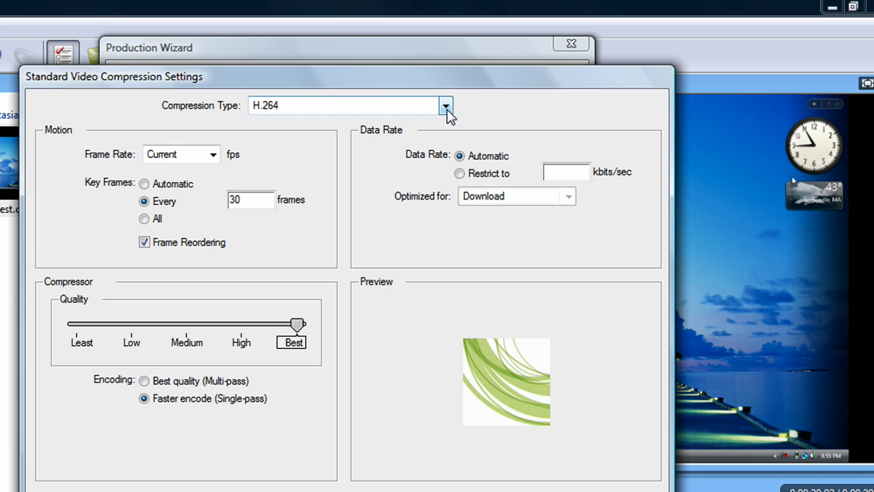
Step: Set H.264 compression with automatic key frames, 30 fps, Best quality and single-pass encoding
{"action": "left_click", "coordinate": [445, 106]}
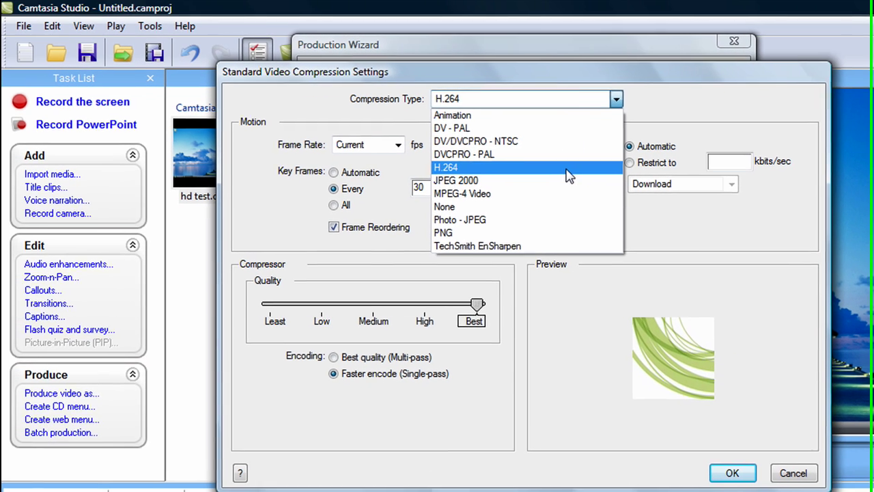
{"action": "left_click", "coordinate": [447, 175]}
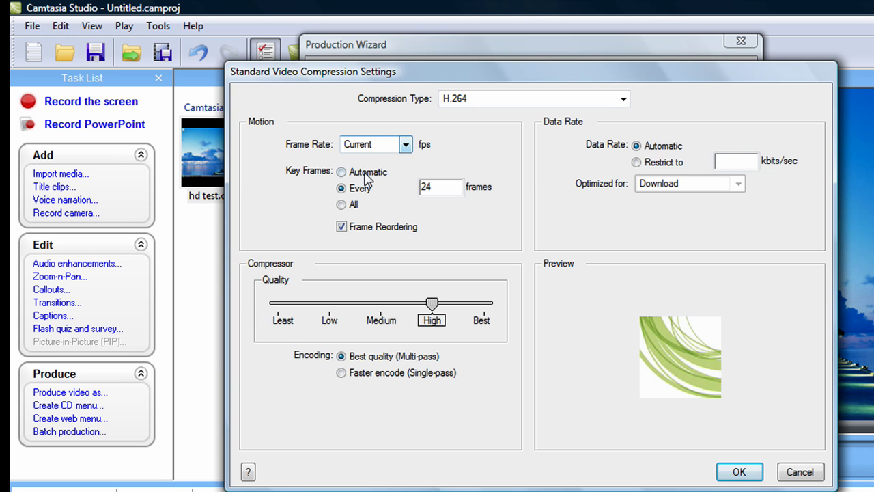
{"action": "left_click", "coordinate": [340, 172]}
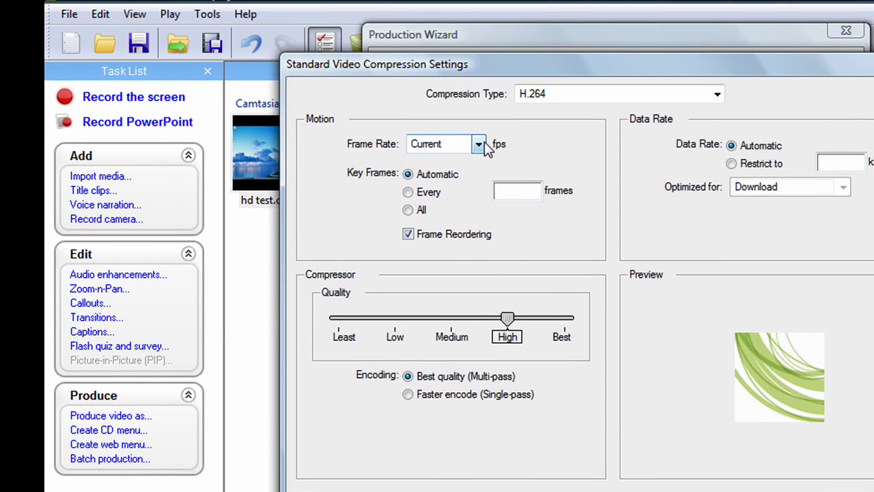
{"action": "left_click", "coordinate": [483, 144]}
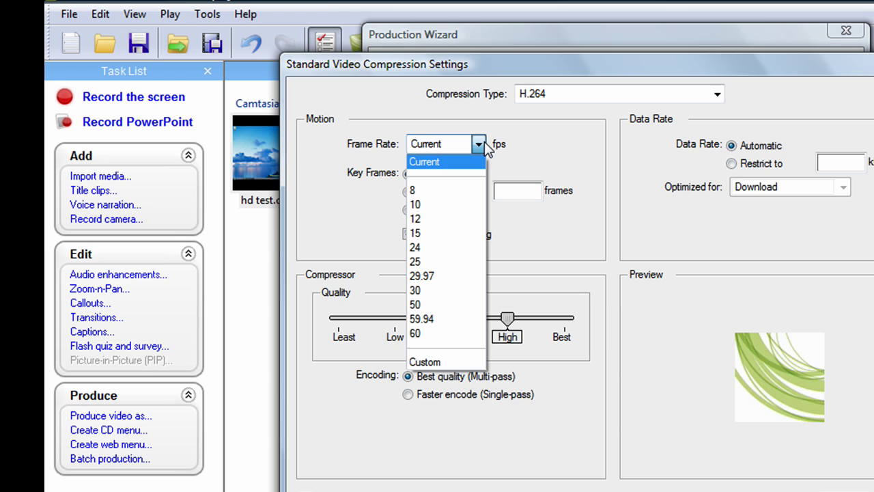
{"action": "left_click", "coordinate": [418, 290]}
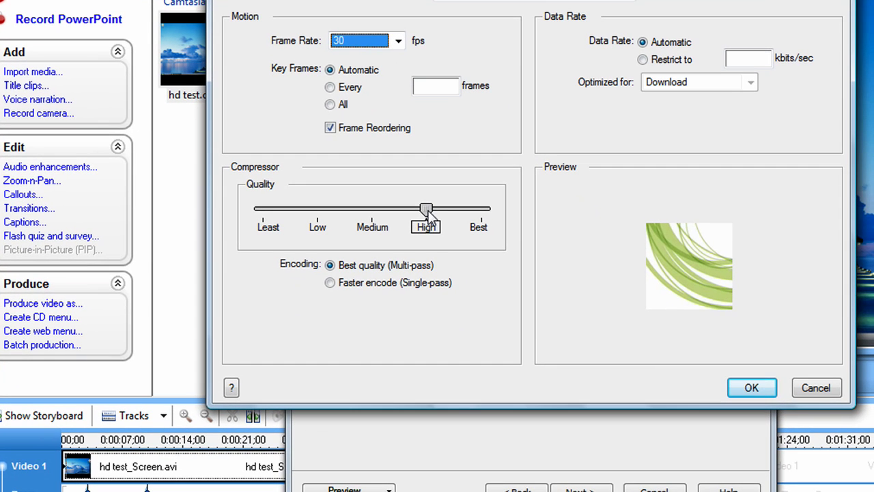
{"action": "left_click", "coordinate": [488, 210]}
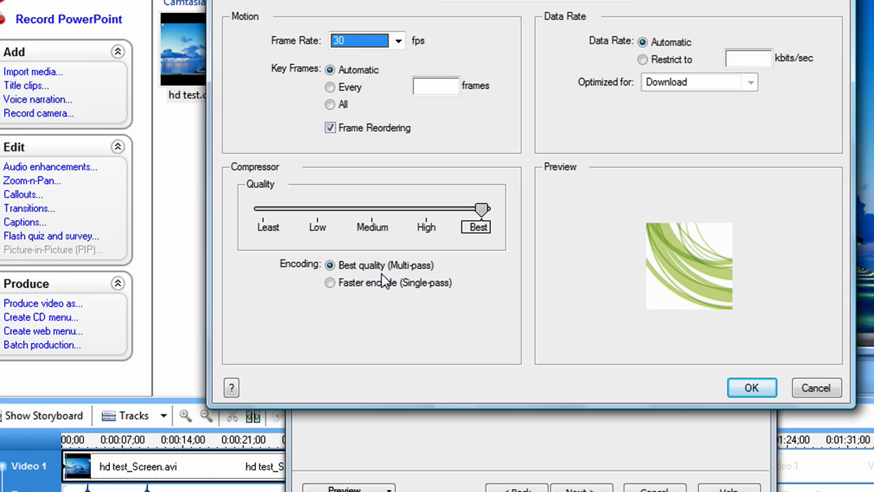
{"action": "left_click", "coordinate": [347, 287]}
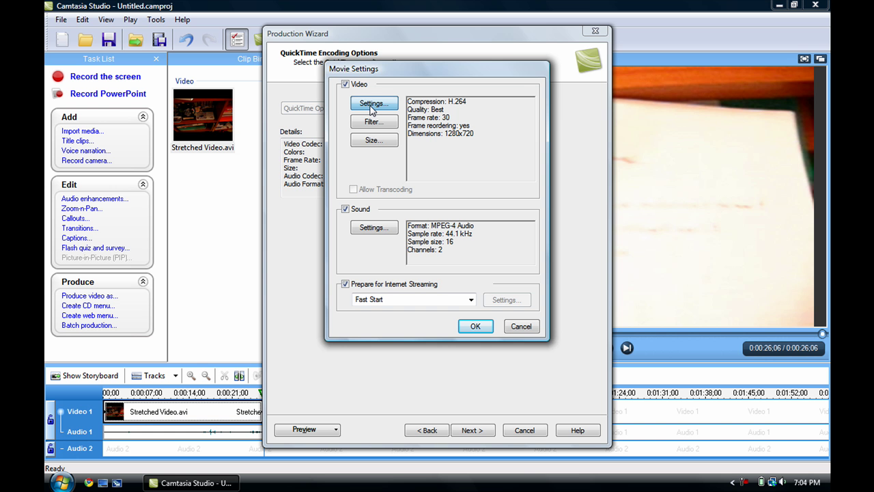
Step: Choose 1280 x 720 HD as the export size dimensions
{"action": "left_click", "coordinate": [392, 141]}
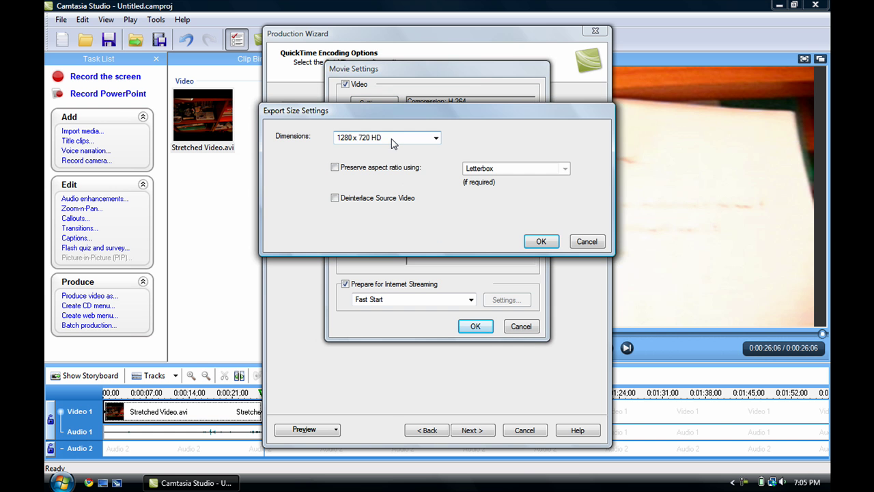
{"action": "left_click", "coordinate": [435, 139]}
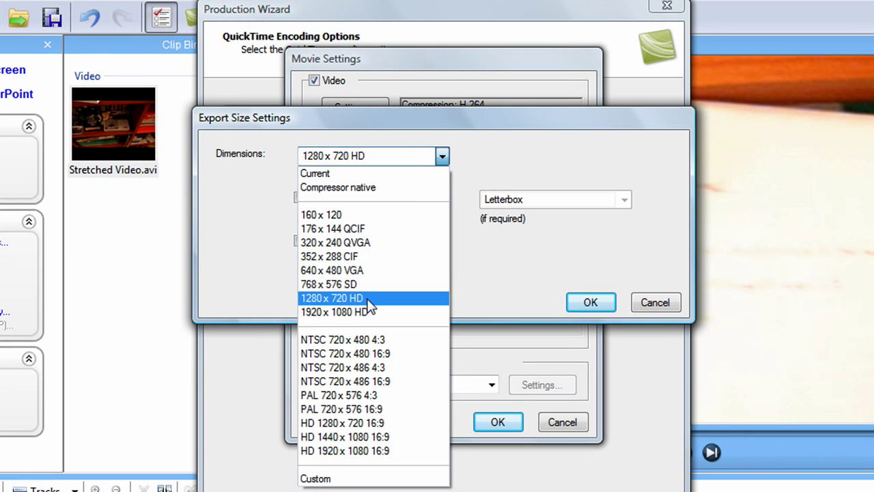
{"action": "left_click", "coordinate": [380, 243]}
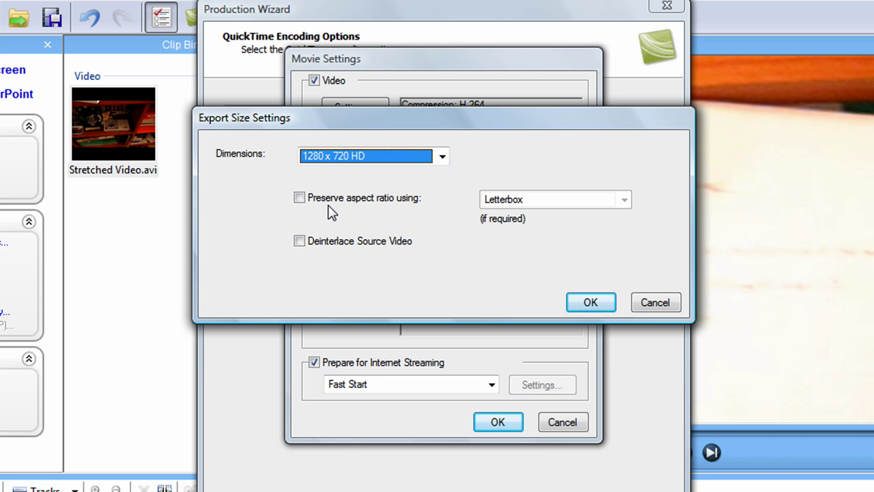
{"action": "left_click", "coordinate": [592, 303]}
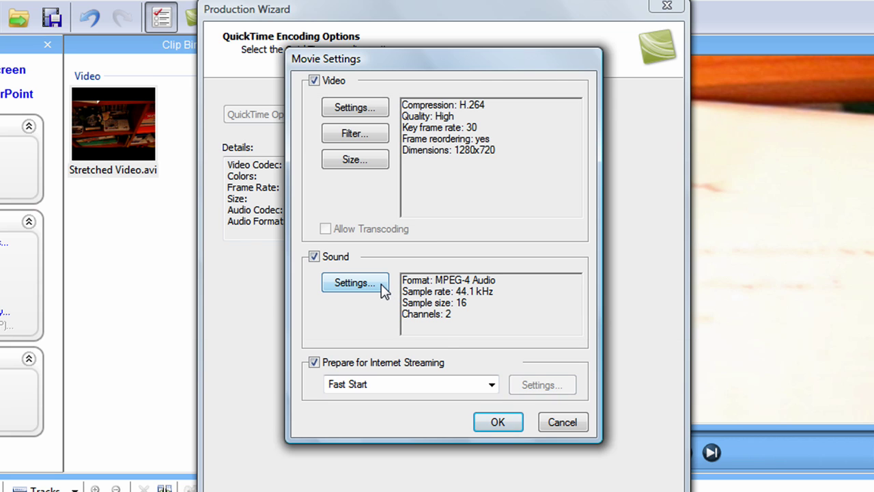
Step: Set MPEG-4 audio to a 44.100 kHz rate and 44.100 kHz output sample rate
{"action": "left_click", "coordinate": [381, 286]}
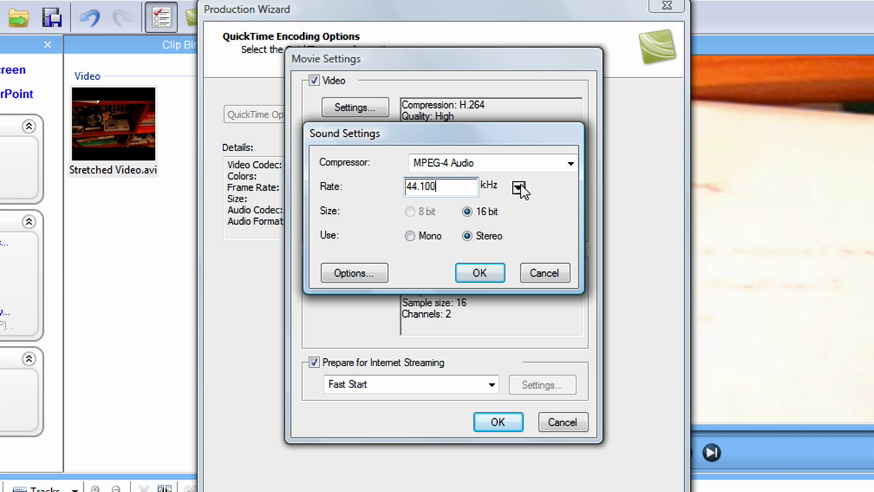
{"action": "left_click", "coordinate": [518, 186]}
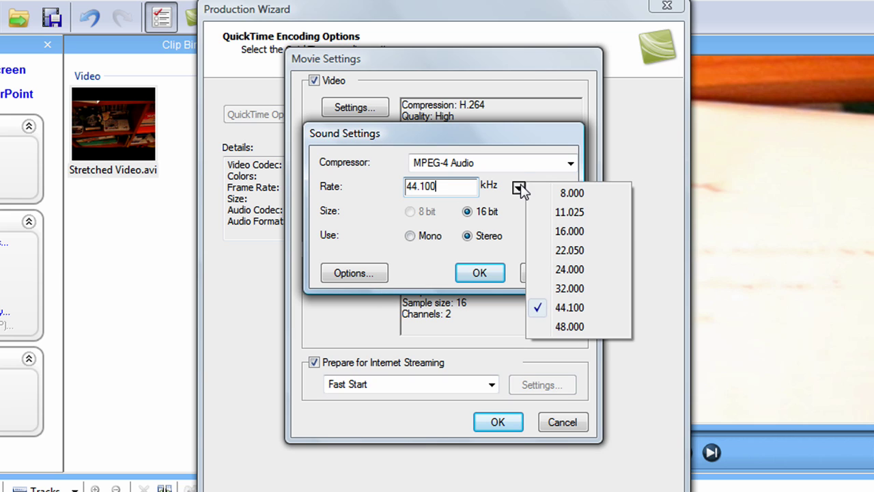
{"action": "left_click", "coordinate": [564, 307]}
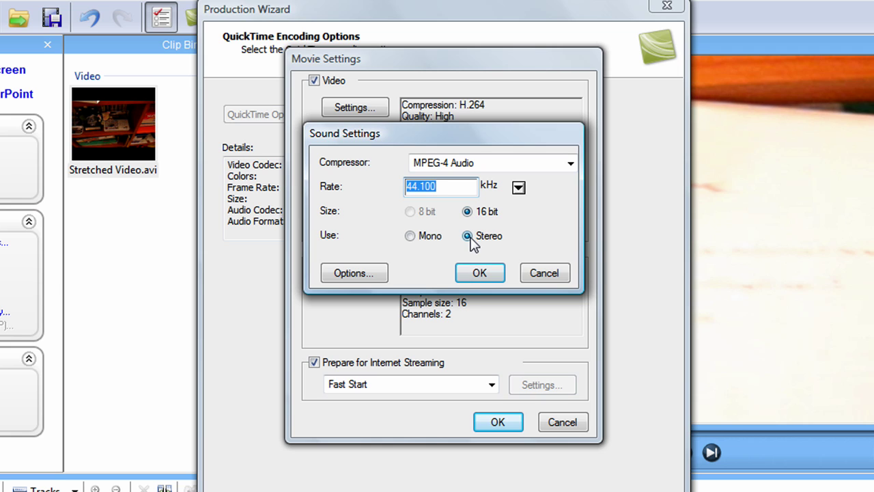
{"action": "left_click", "coordinate": [368, 280]}
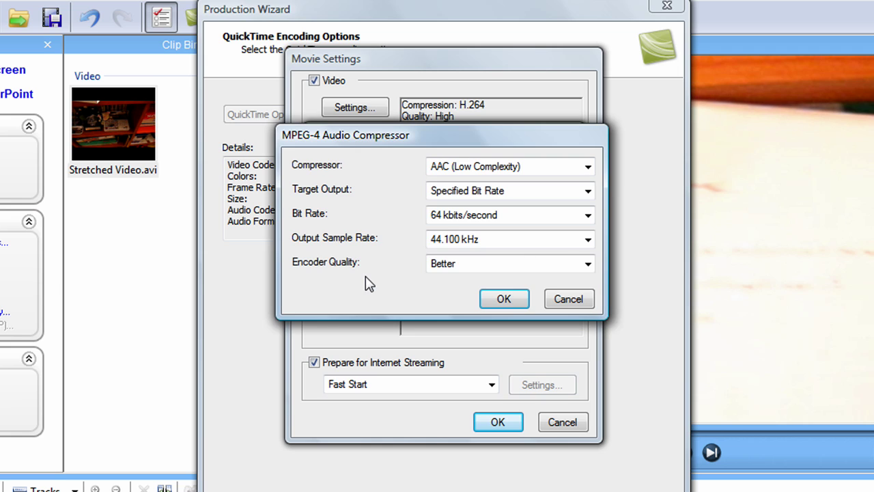
{"action": "left_click", "coordinate": [587, 239]}
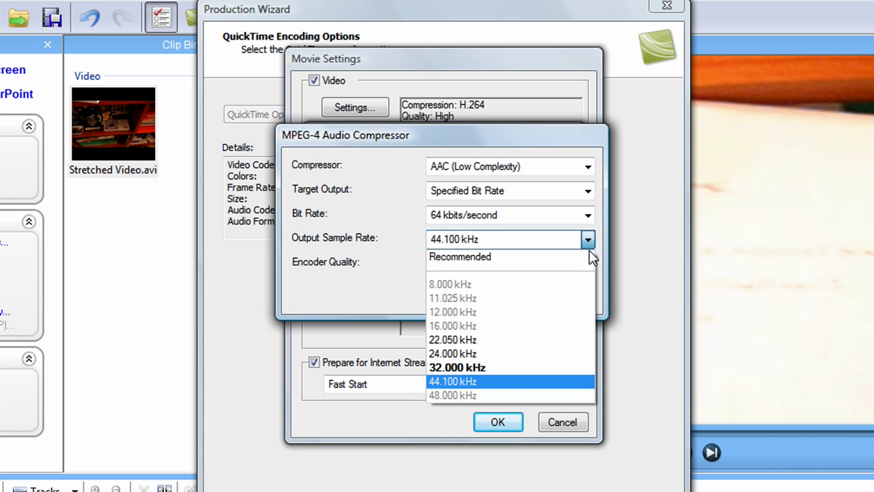
{"action": "left_click", "coordinate": [485, 382]}
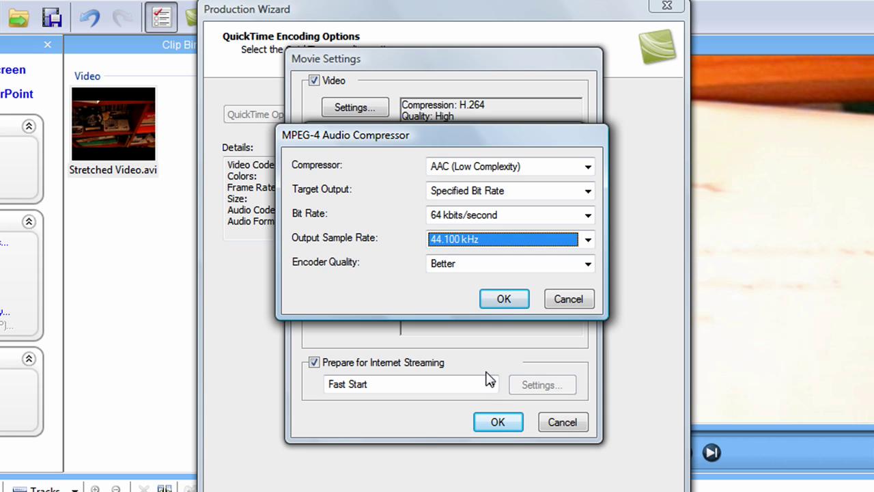
{"action": "left_click", "coordinate": [517, 303]}
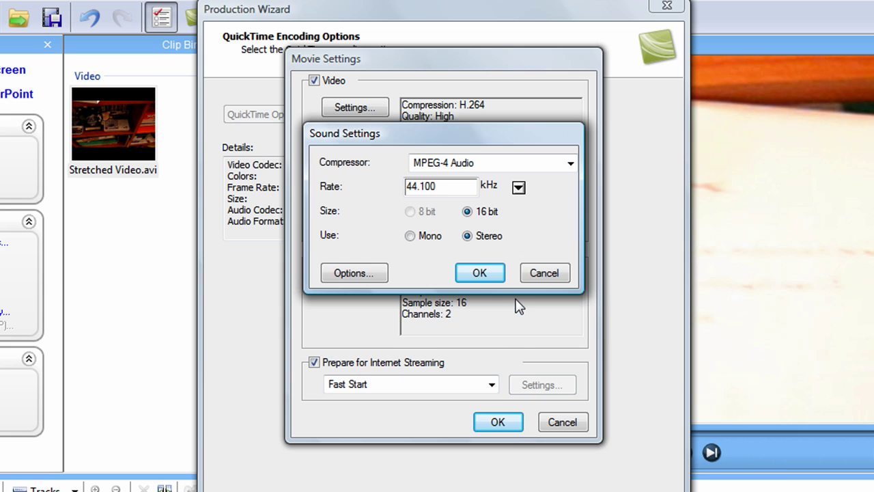
{"action": "left_click", "coordinate": [472, 280]}
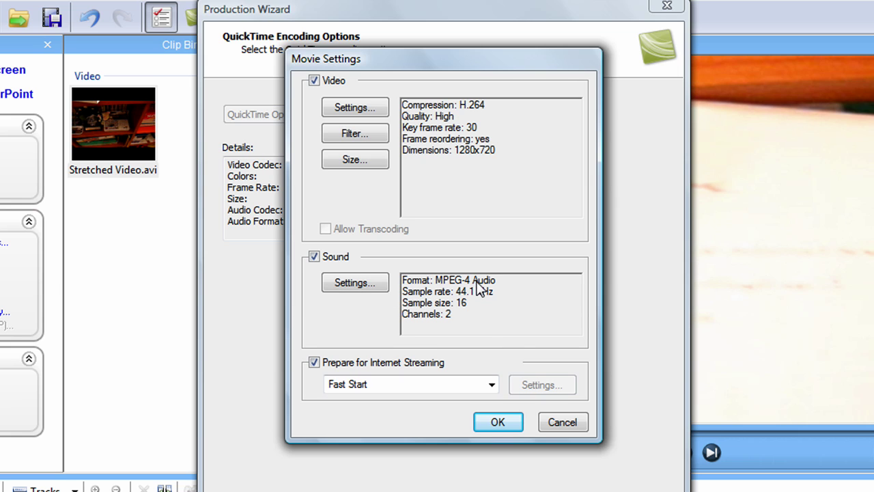
Step: Keep Fast Start streaming and apply the movie settings
{"action": "left_click", "coordinate": [492, 385]}
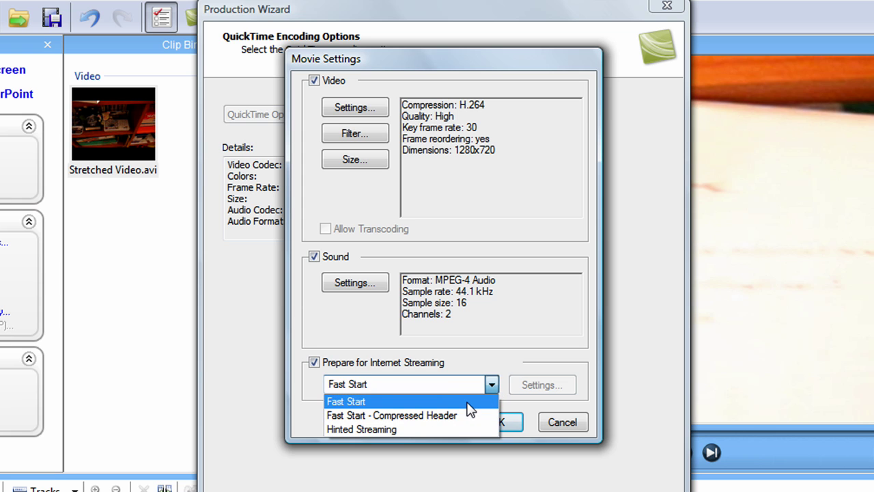
{"action": "left_click", "coordinate": [467, 402]}
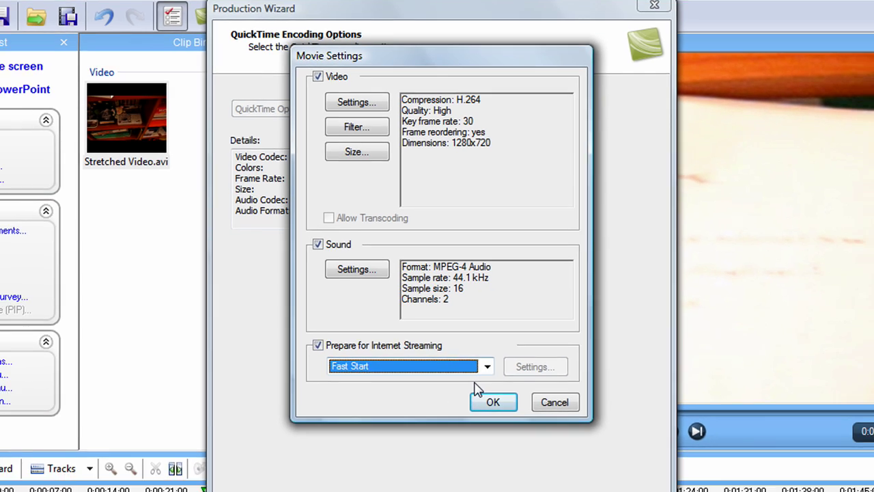
{"action": "left_click", "coordinate": [489, 400]}
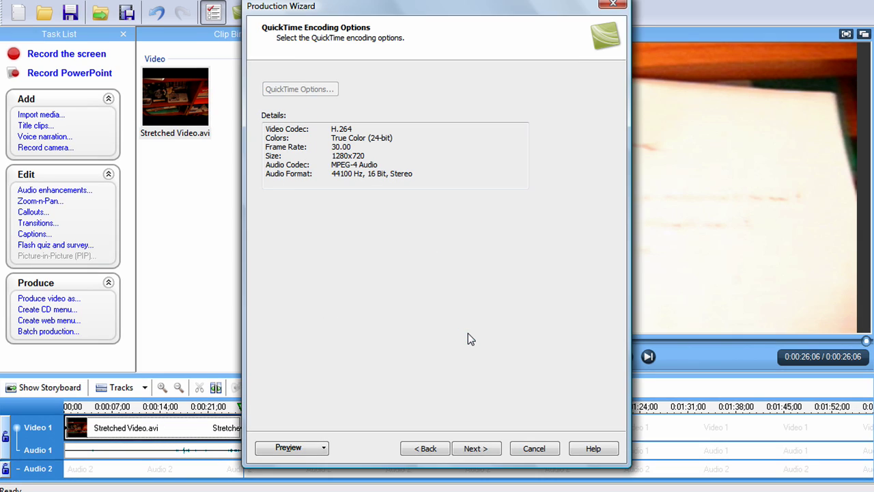
Step: Advance past the Video Size, watermark/HTML and marker pages to Produce Video
{"action": "left_click", "coordinate": [470, 450]}
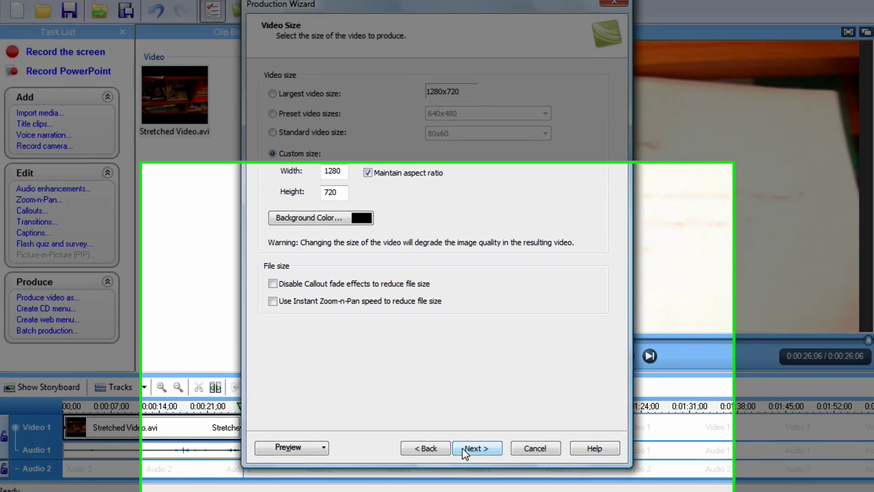
{"action": "left_click", "coordinate": [464, 453]}
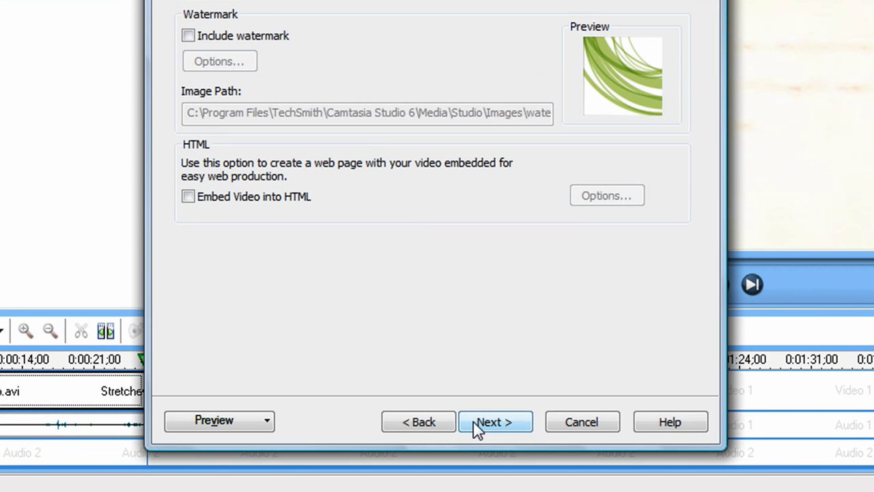
{"action": "left_click", "coordinate": [488, 427]}
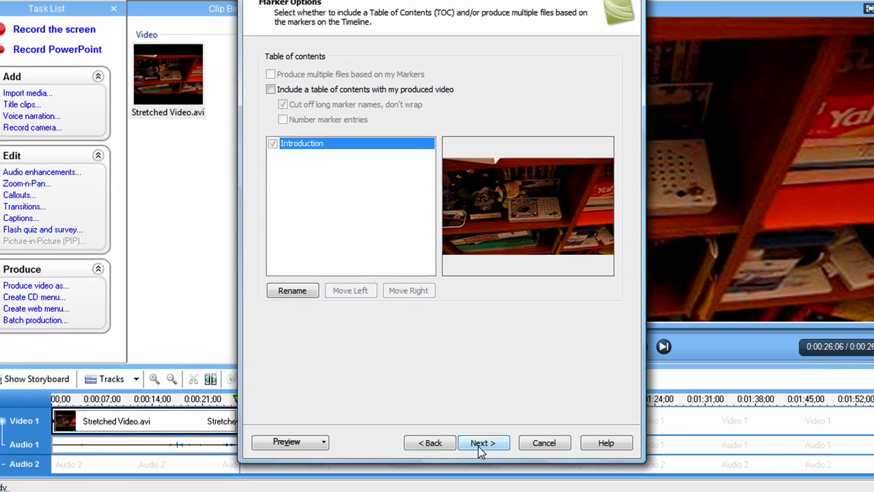
{"action": "left_click", "coordinate": [489, 430]}
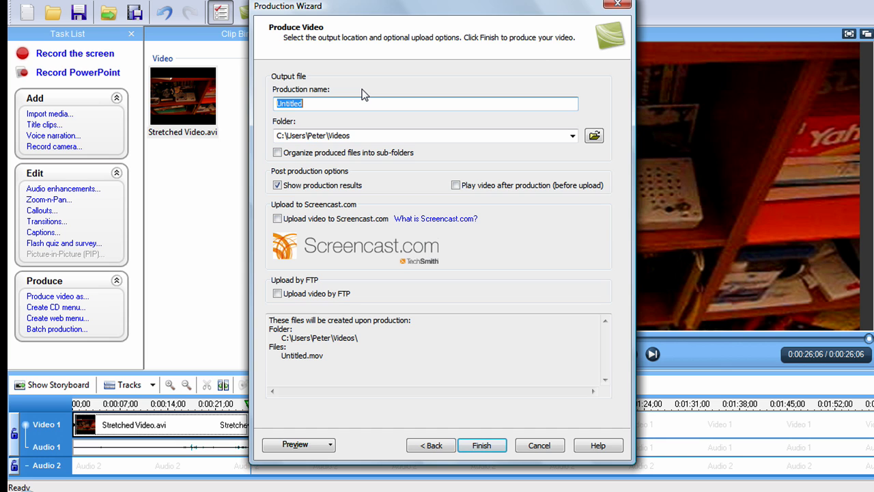
Step: Enter 'HD video' as the production name and start rendering the MOV
{"action": "type", "text": "HD video"}
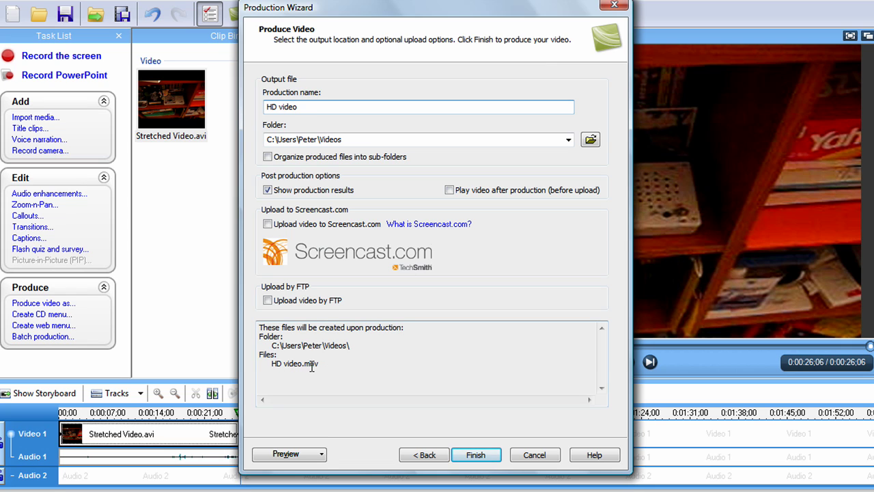
{"action": "left_click", "coordinate": [471, 455]}
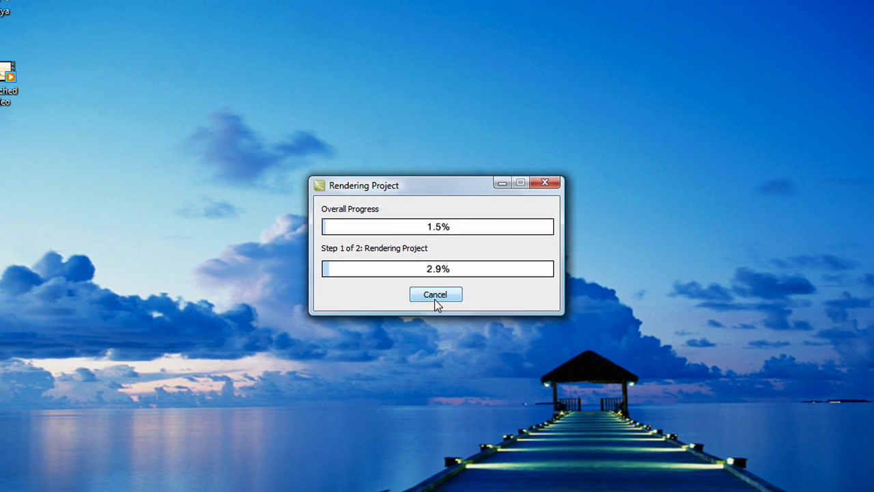
Step: Cancel the running render, confirm the cancellation, and close the production wizard
{"action": "left_click", "coordinate": [433, 327]}
{"action": "left_click", "coordinate": [424, 286]}
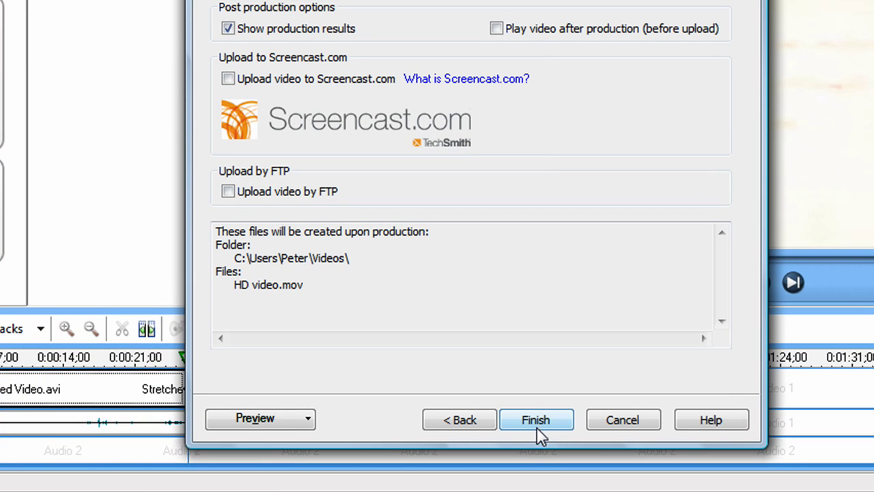
{"action": "left_click", "coordinate": [622, 420]}
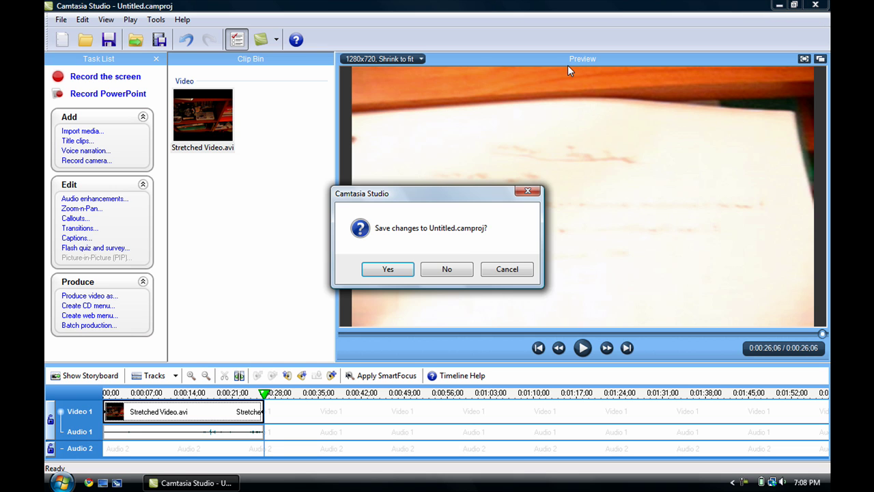
Step: Decline saving Untitled.camproj so Camtasia exits to the Vista desktop
{"action": "left_click", "coordinate": [445, 271]}
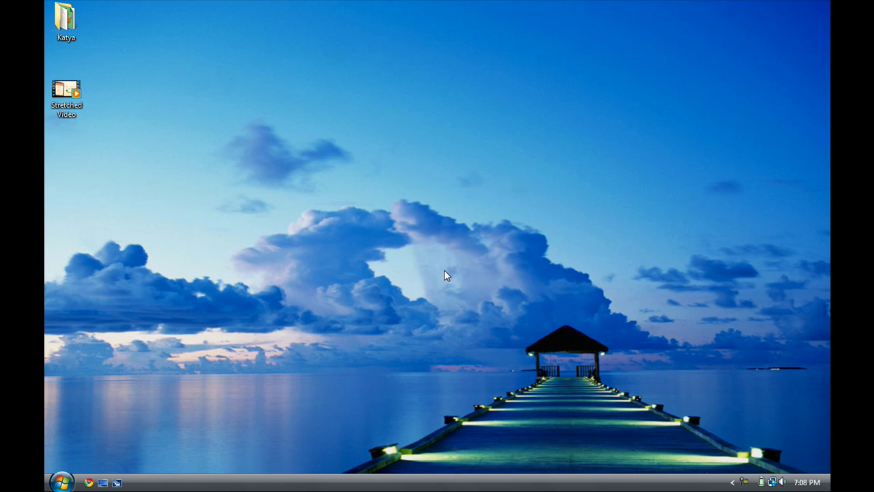